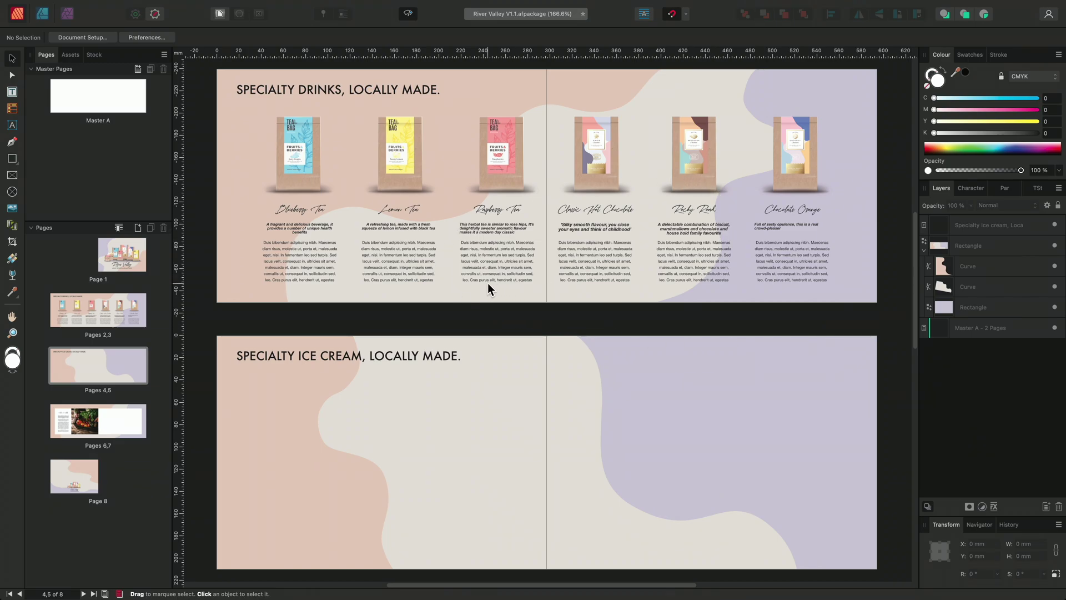
Step: Show guides and start drawing a picture frame beneath the ice cream heading
left_click_drag(915, 244, 914, 285)
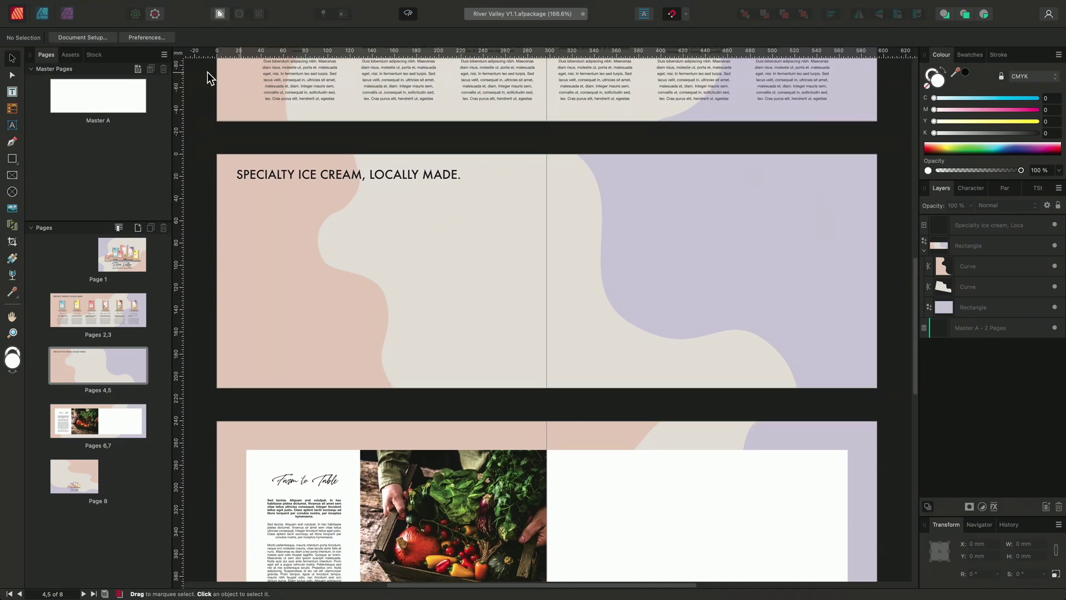
left_click(12, 175)
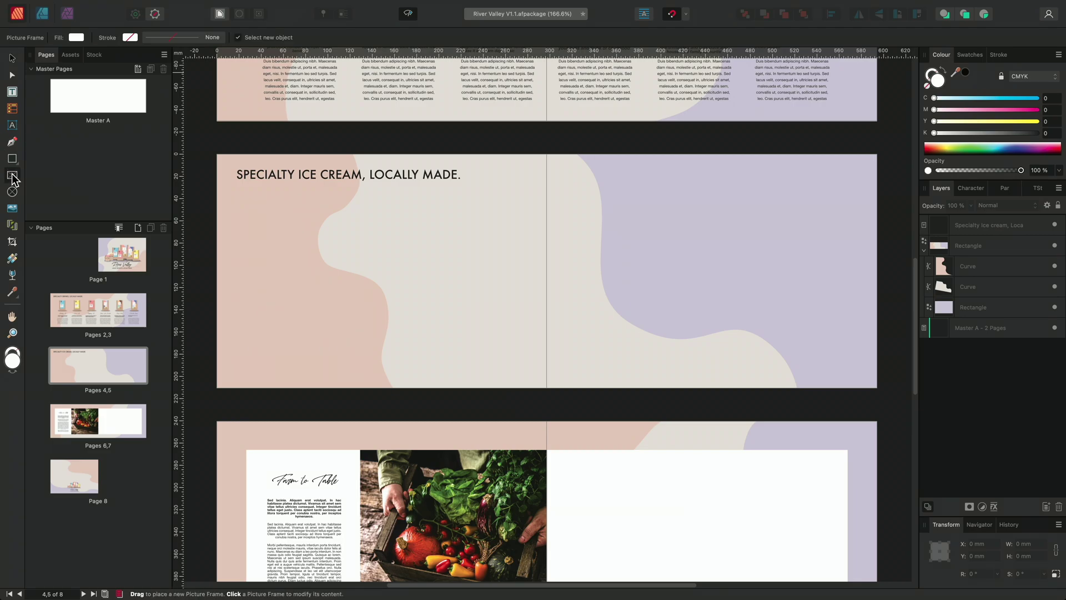
key("ctrl+w")
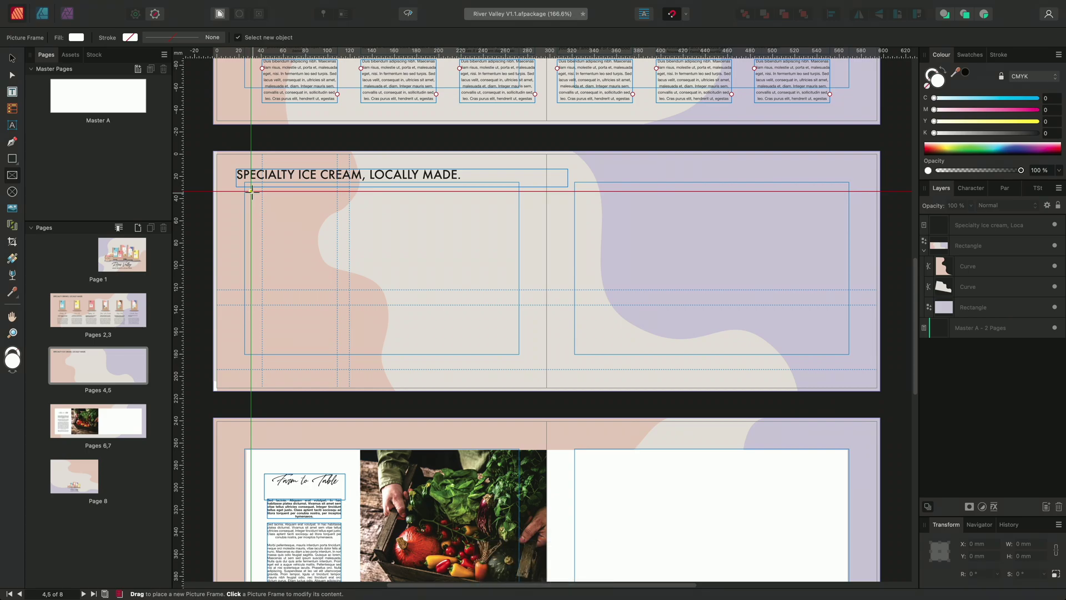
left_click_drag(251, 191, 347, 289)
Step: Expand the frame into a row of six 88.6 mm square picture frames with small gaps
key("Right")
key("Right")
key("Right")
key("Right")
key("Right")
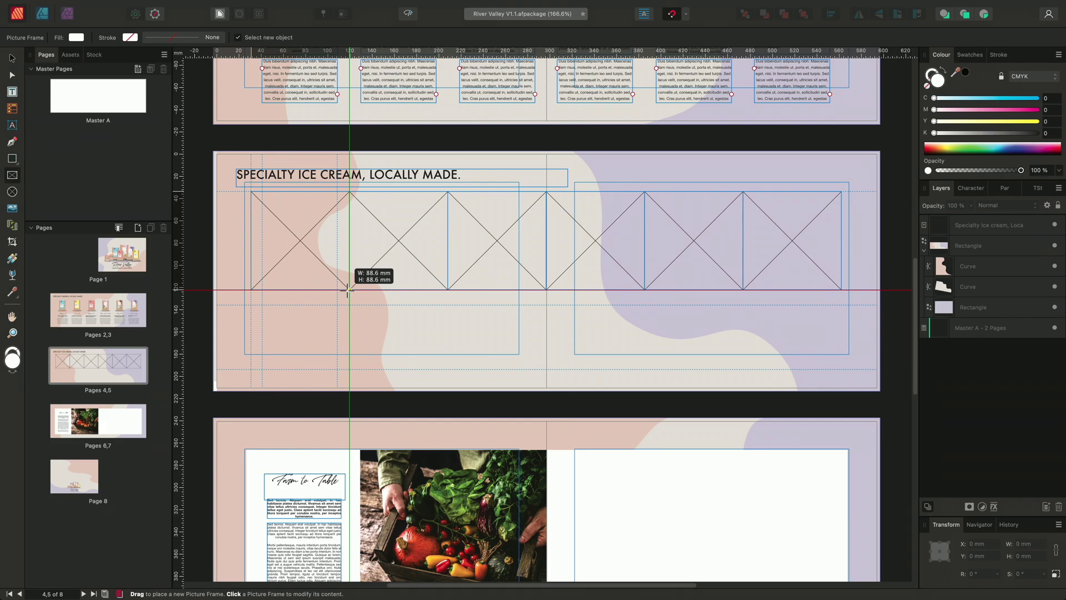
key("Right")
key("Right")
key("Right")
left_click_drag(348, 289, 347, 289)
key("Right")
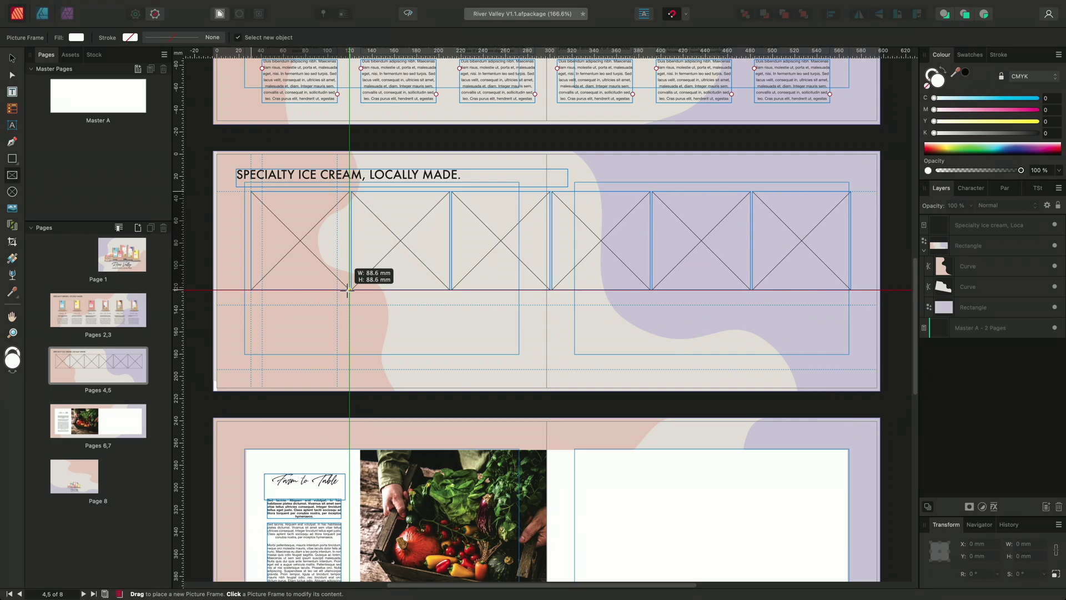
left_click_drag(348, 289, 347, 290)
key("shift+Right")
key("shift+Right")
key("shift+Right")
key("shift+Right")
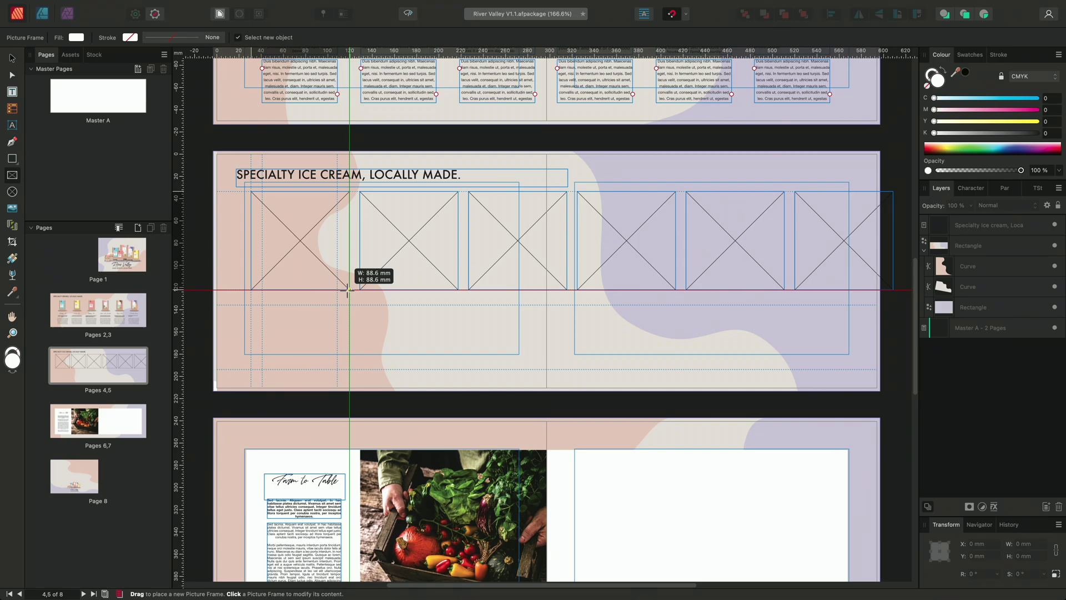
key("Left")
key("Left")
key("Left")
key("Left")
key("Left")
left_click_drag(347, 289, 347, 289)
key("Left")
key("Left")
key("shift+Left")
key("Left")
key("Right")
key("Right")
key("Right")
key("Right")
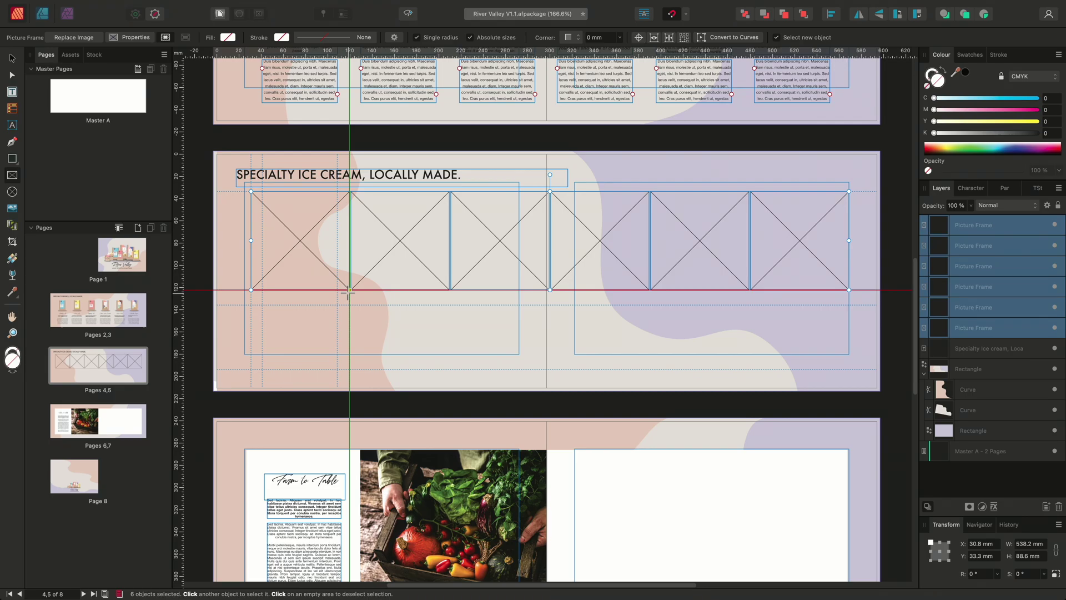
Step: Load images 07. Sweet Vanilla to 12. Succulent Strawberry from the Products folder for placing
key("shift+super+m")
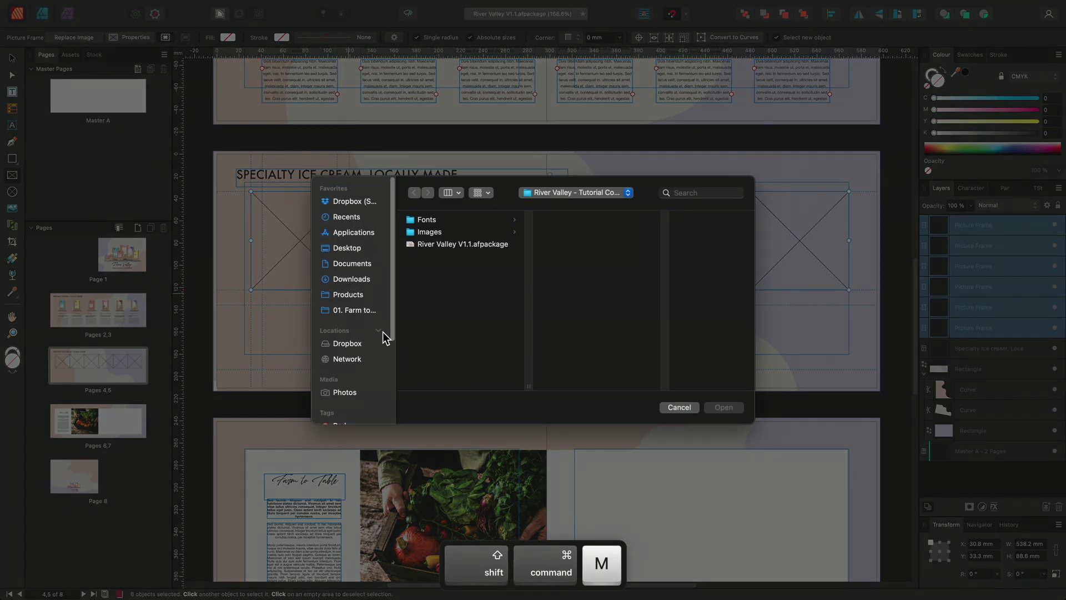
left_click(356, 296)
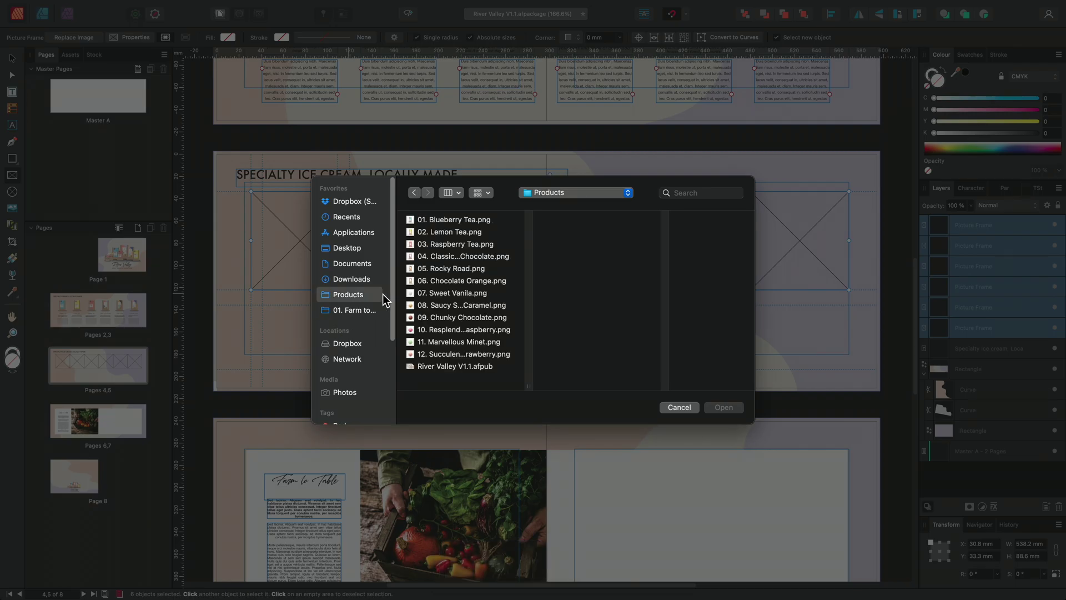
left_click(474, 293)
left_click(492, 354, "shift")
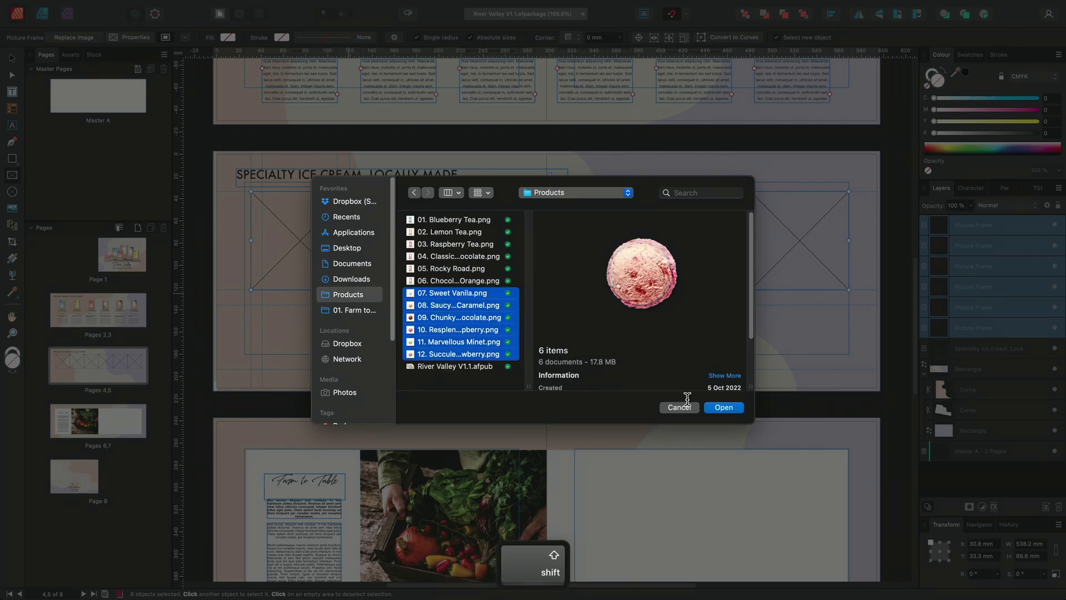
left_click(722, 407)
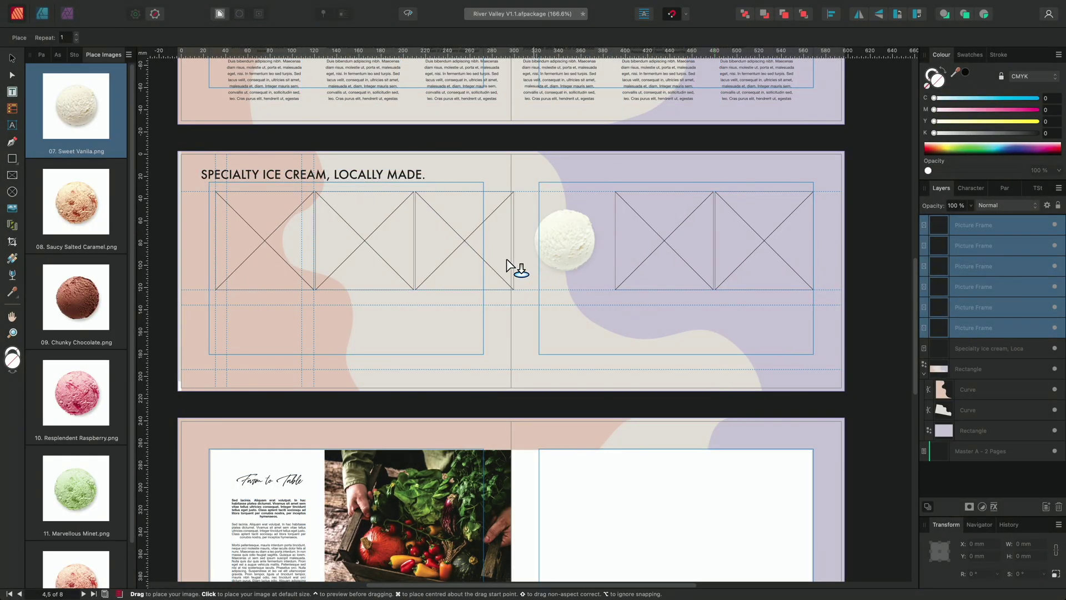
Step: Place the six scoop images into the frames in order, vanilla through strawberry
left_click(269, 244)
left_click(349, 242)
left_click(466, 250)
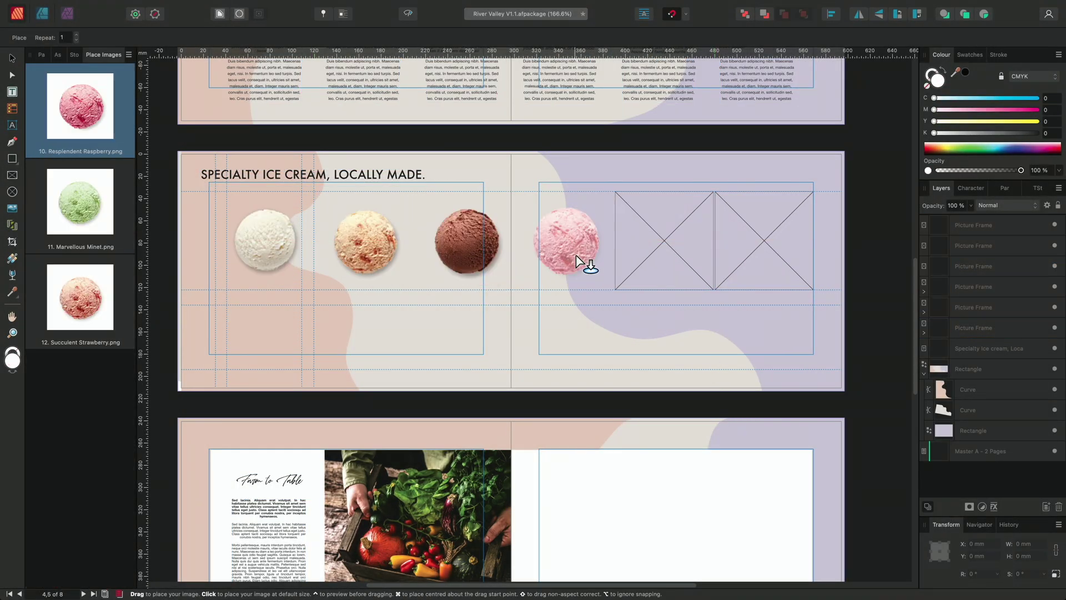
left_click(583, 261)
left_click(683, 274)
left_click(774, 251)
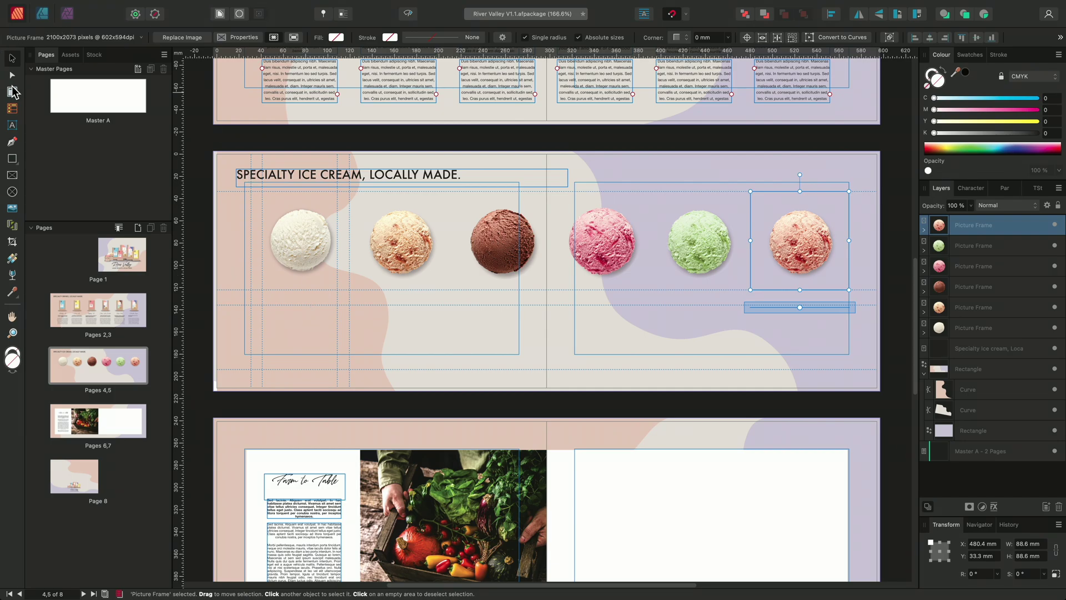
Step: Draw a 67.6 × 13.7 mm text frame under the first scoop and extend it to six columns
left_click(12, 92)
left_click_drag(262, 289, 337, 305)
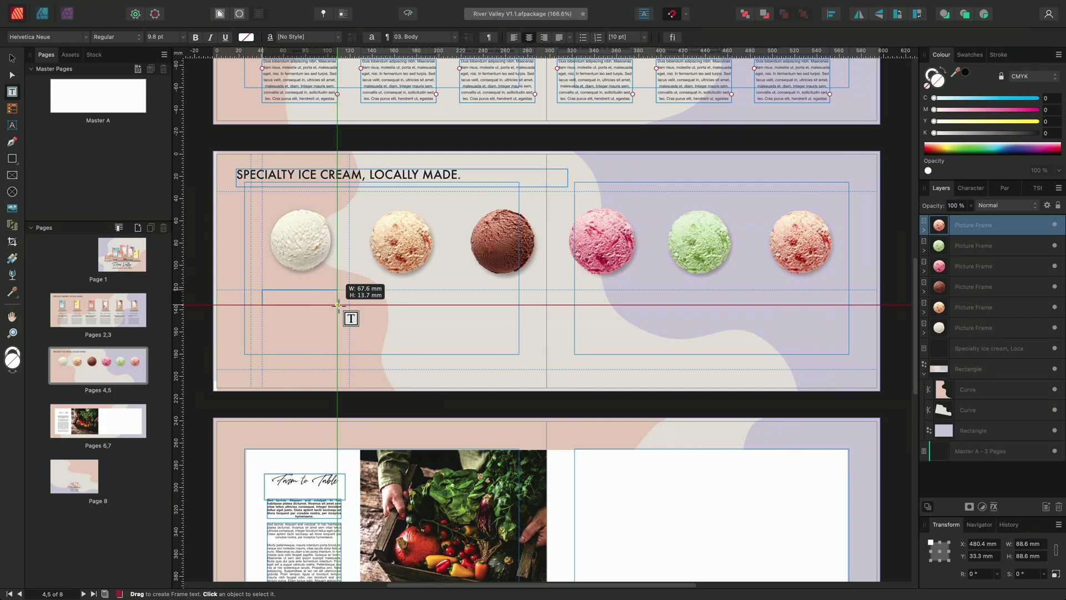
left_click_drag(338, 305, 337, 305)
key("Down")
key("Down")
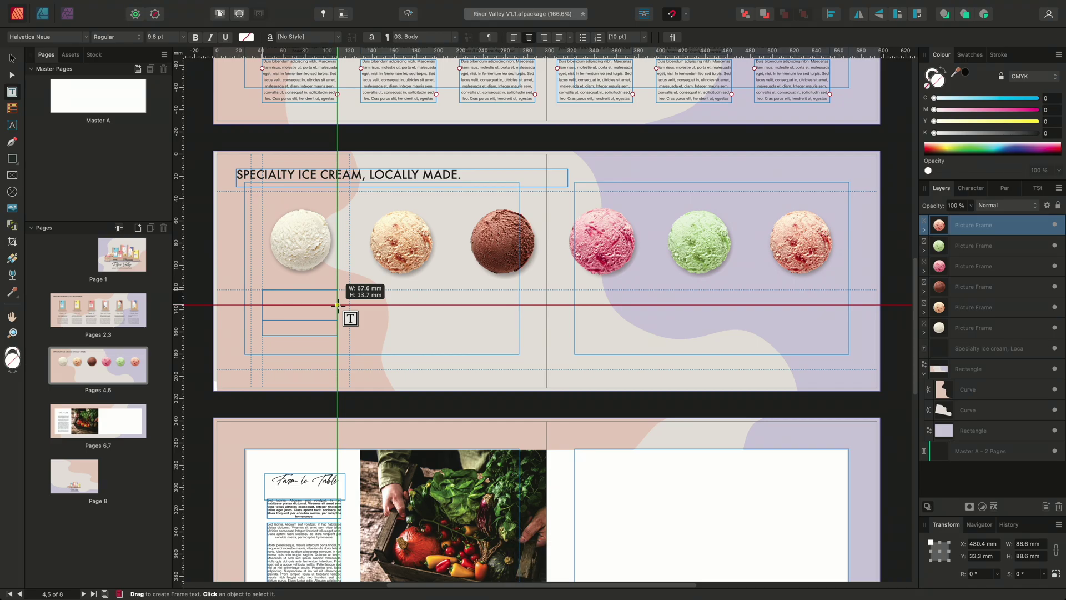
key("Right")
key("Right")
key("Right")
key("Right")
left_click_drag(338, 305, 337, 305)
key("Right")
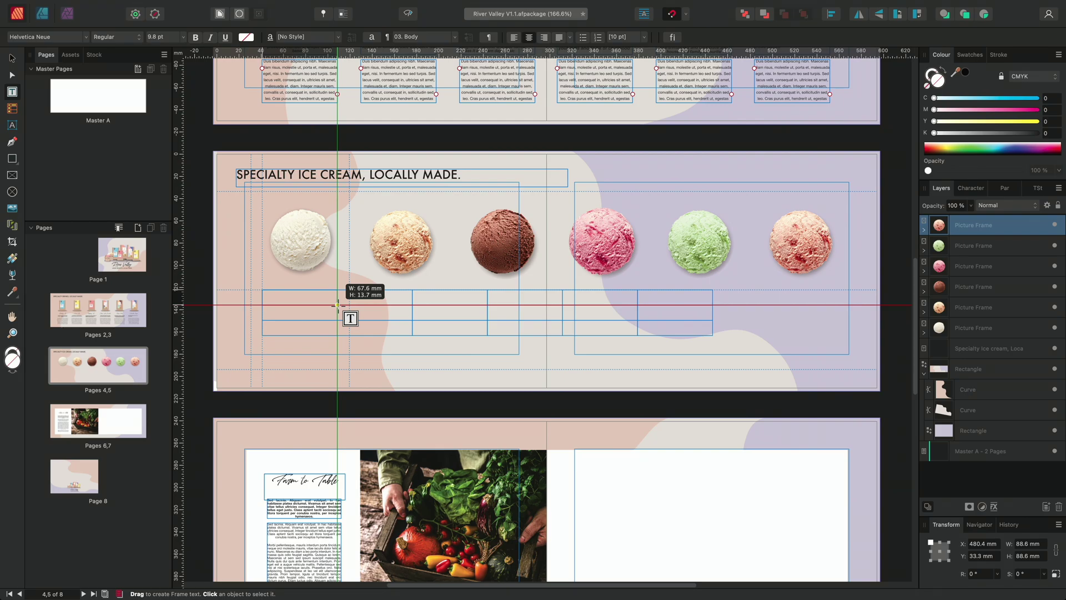
Step: Adjust the column gaps and add a third row to complete the 6×3 text frame grid
left_click_drag(338, 305, 338, 305)
key("alt+Right")
key("alt+Right")
key("alt+Right")
key("alt+Right")
key("alt+Right")
key("alt+Right")
key("alt+Right")
key("alt+Right")
key("alt+Right")
key("alt+Right")
key("alt+Right")
key("alt+Right")
key("alt+Right")
key("alt+Right")
key("alt+Right")
key("alt+Right")
key("alt+Left")
key("alt+Left")
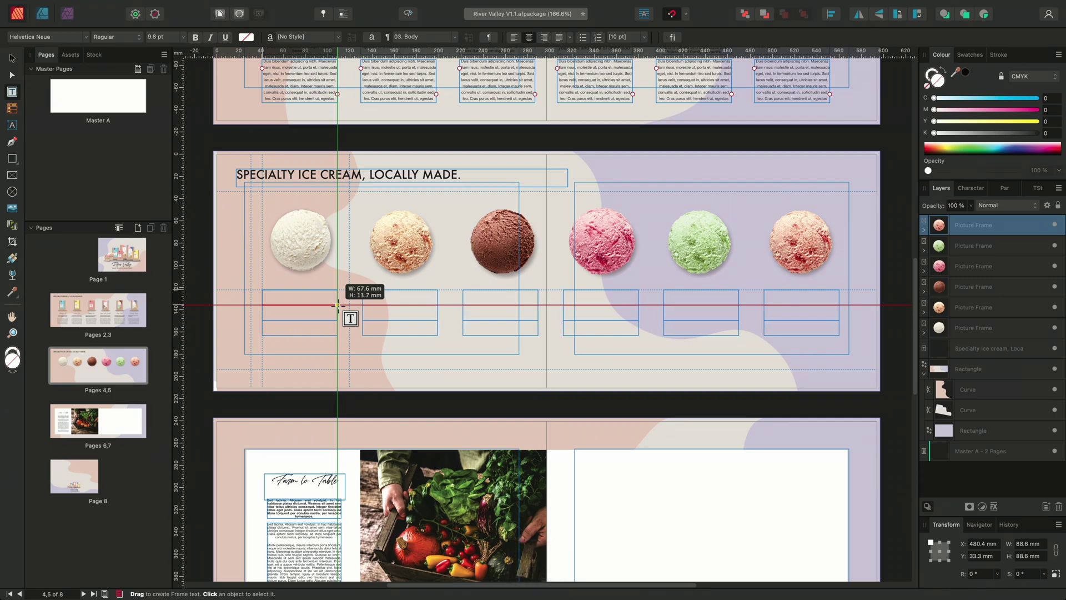
key("Down")
left_click_drag(337, 305, 337, 304)
key("Down")
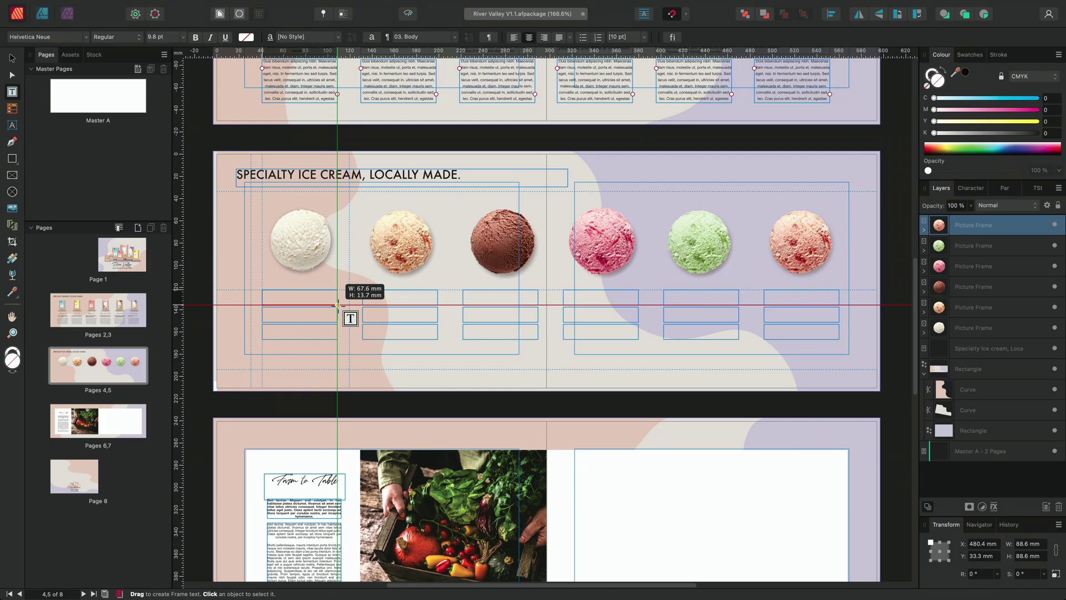
left_click_drag(338, 304, 338, 305)
Step: Select the six bottom-row text frames and deepen them to 40.7 mm
key("v")
left_click(200, 327)
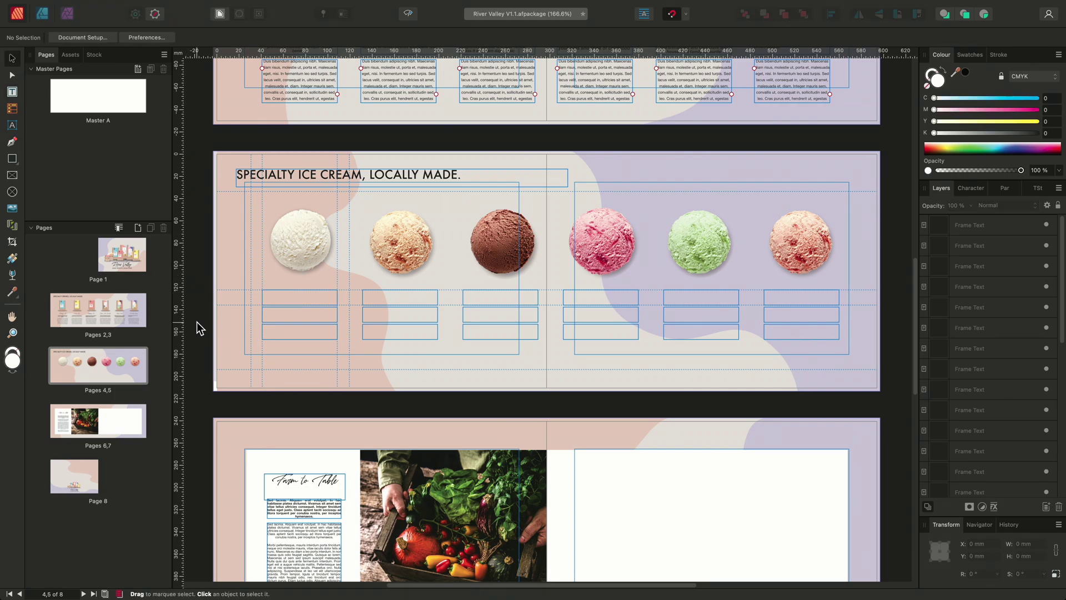
left_click_drag(197, 323, 888, 361)
left_click_drag(550, 339, 551, 369)
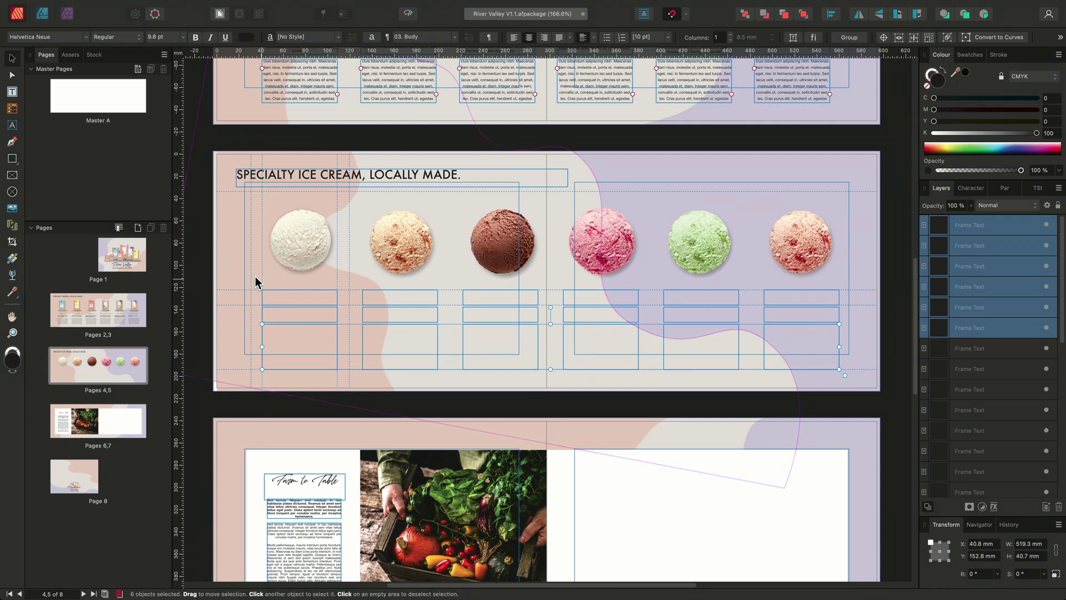
Step: Insert filler text into the text frames under the first three scoops
left_click(204, 280)
right_click(295, 298)
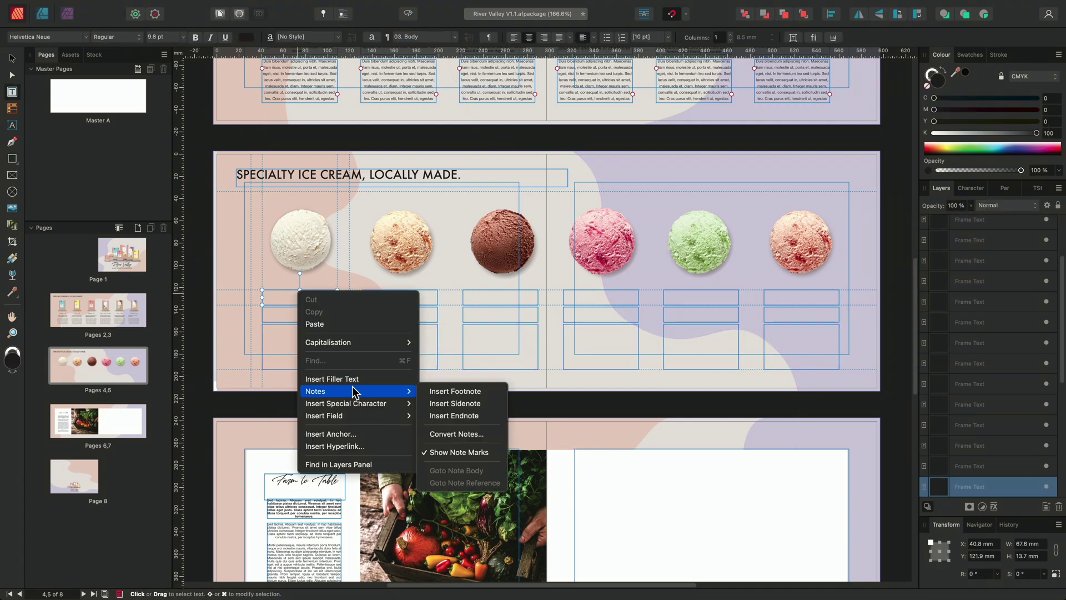
left_click(328, 376)
right_click(302, 317)
left_click(355, 407)
right_click(398, 295)
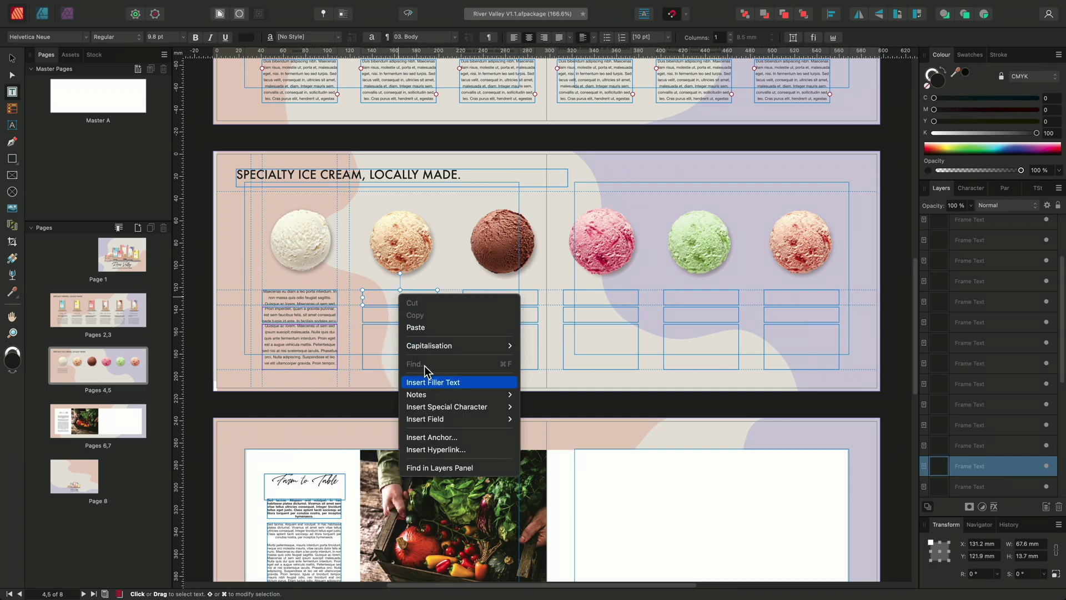
left_click(436, 381)
right_click(396, 312)
left_click(435, 399)
right_click(404, 345)
left_click(436, 431)
right_click(505, 299)
left_click(535, 387)
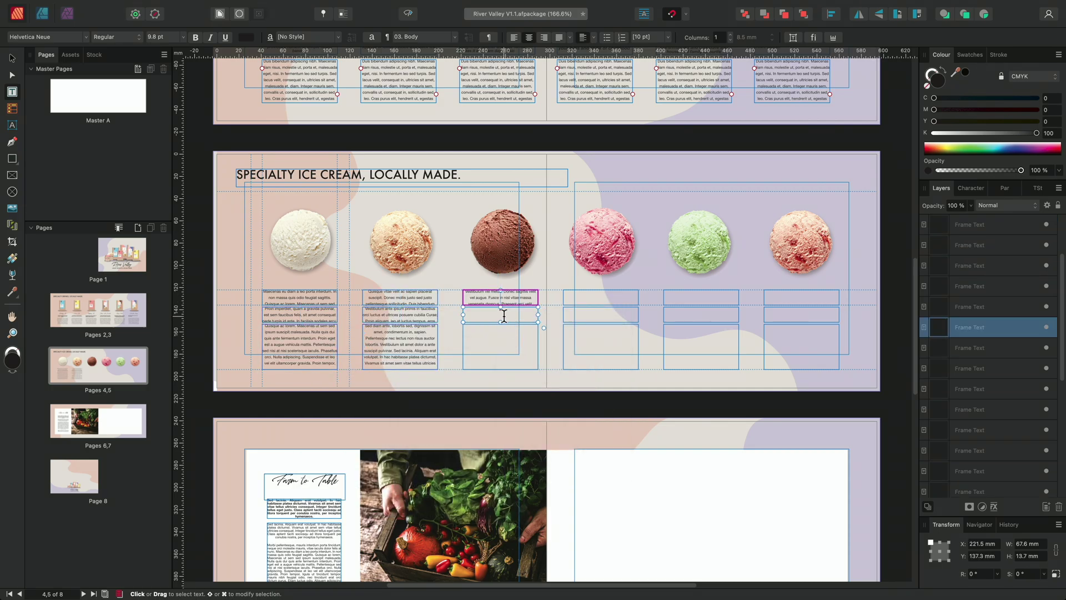
right_click(500, 310)
left_click(533, 396)
right_click(491, 336)
left_click(526, 424)
Step: Insert filler text into the text frames under the fourth to sixth scoops
right_click(596, 289)
left_click(633, 377)
right_click(597, 312)
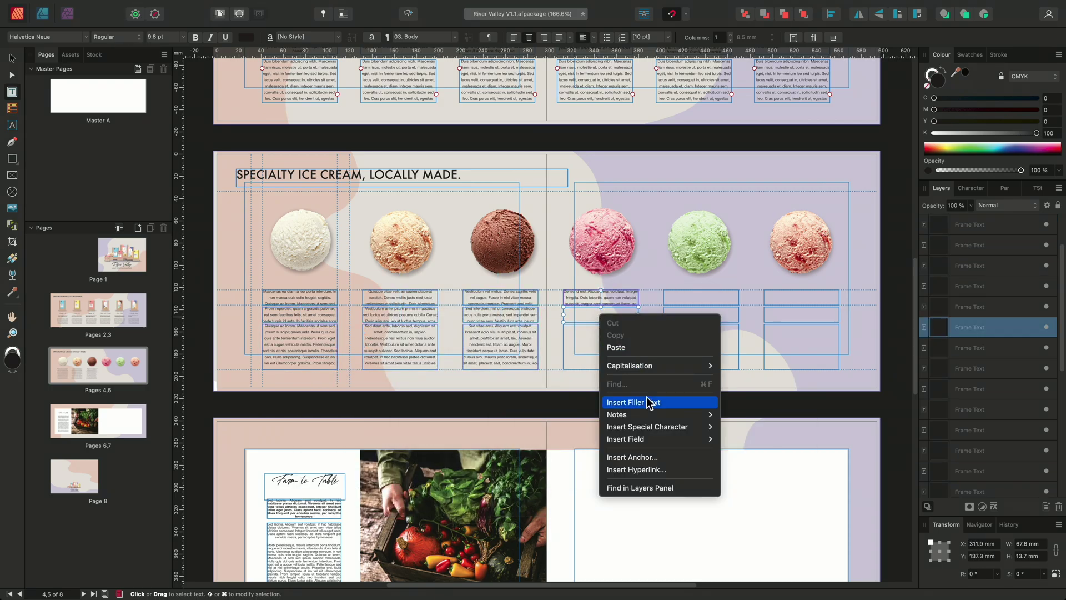
left_click(652, 400)
right_click(597, 332)
left_click(651, 421)
right_click(704, 296)
left_click(756, 384)
right_click(700, 311)
left_click(754, 399)
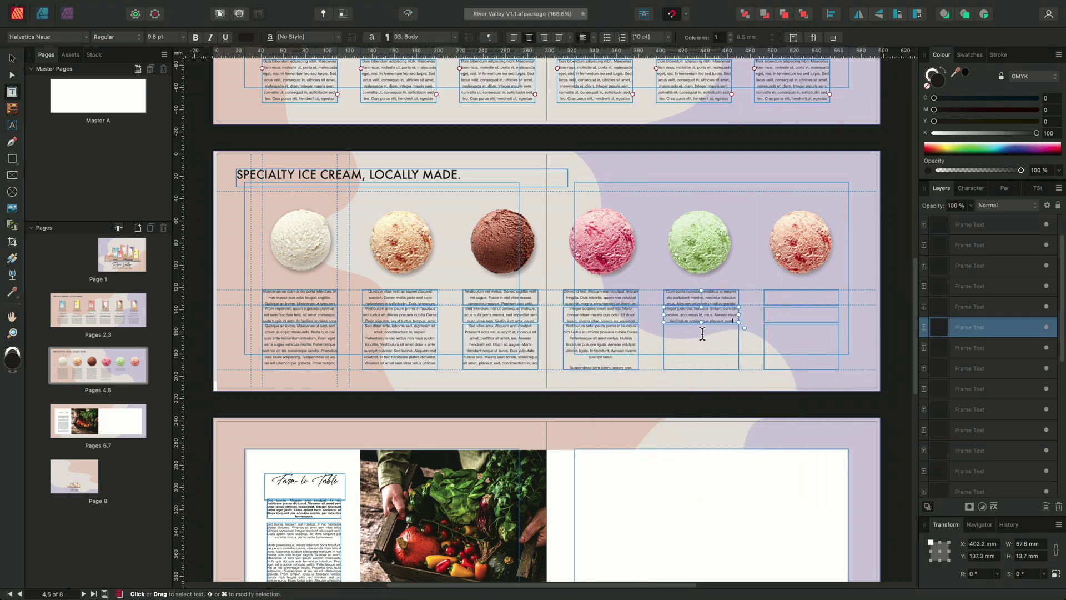
right_click(702, 333)
key("Escape")
right_click(804, 290)
left_click(836, 375)
right_click(802, 314)
left_click(837, 400)
right_click(802, 332)
Step: Fill the last frame with filler text and apply 01. Title to the six top frames
left_click(842, 419)
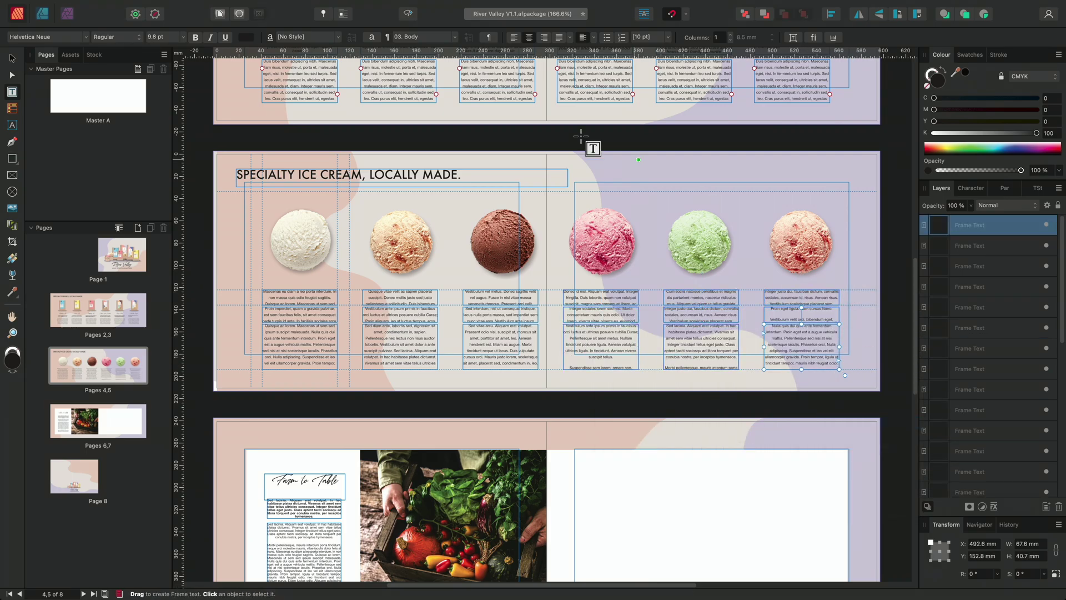
left_click(12, 57)
left_click(292, 301)
left_click(399, 297, "shift")
left_click(500, 297, "shift")
left_click(600, 300, "shift")
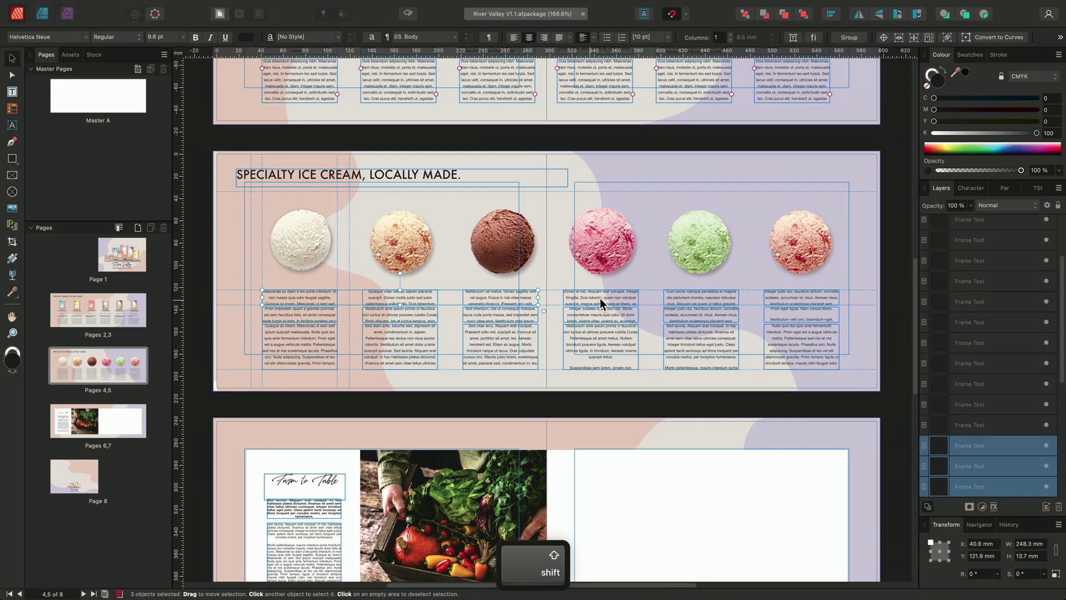
left_click(701, 297, "shift")
left_click(811, 300, "shift")
left_click(454, 36)
Step: Apply the 02. Sub Title style to the six subtitle frames
left_click(300, 314)
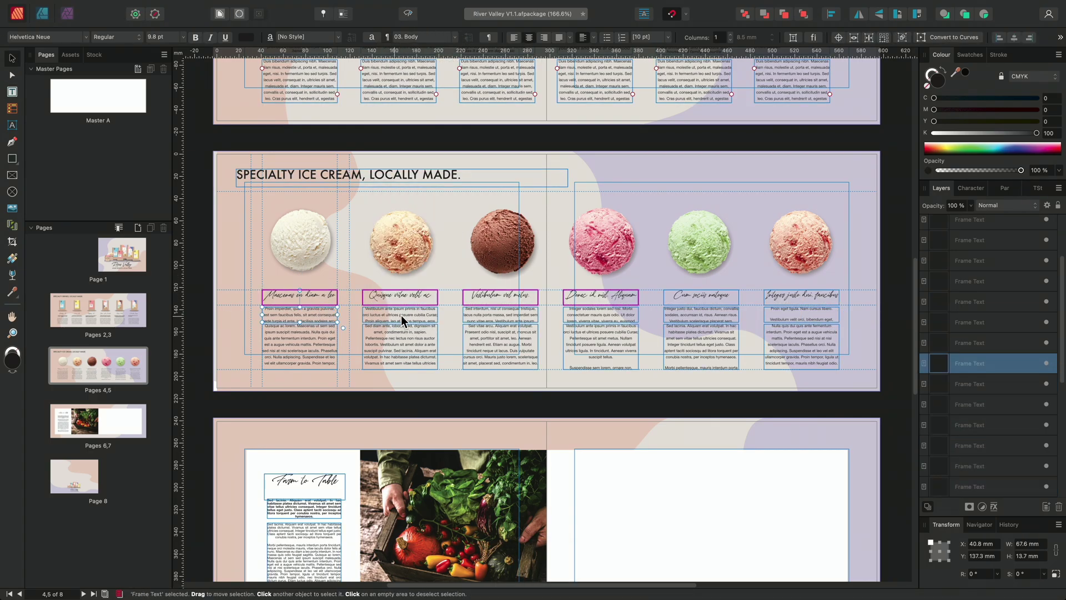
left_click(400, 314, "shift")
left_click(500, 314, "shift")
left_click(601, 313, "shift")
left_click(701, 313, "shift")
left_click(801, 314, "shift")
left_click(454, 36)
Step: Apply the 03. Body style to the six body text frames
left_click(415, 94)
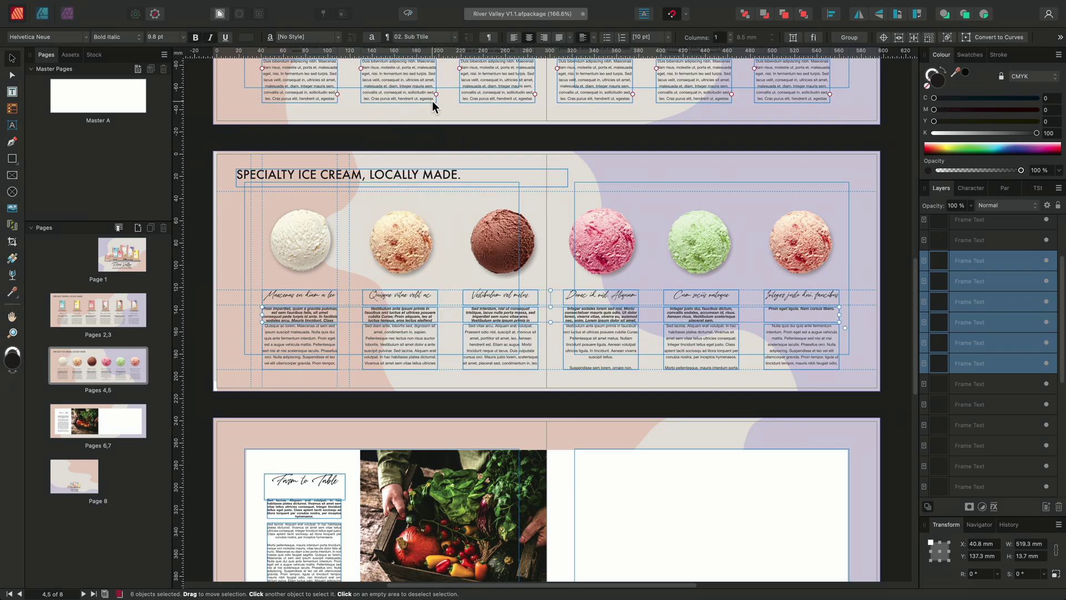
left_click(300, 344)
left_click(400, 344, "shift")
left_click(499, 344, "shift")
left_click(601, 345, "shift")
left_click(700, 342, "shift")
left_click(802, 344, "shift")
left_click(454, 36)
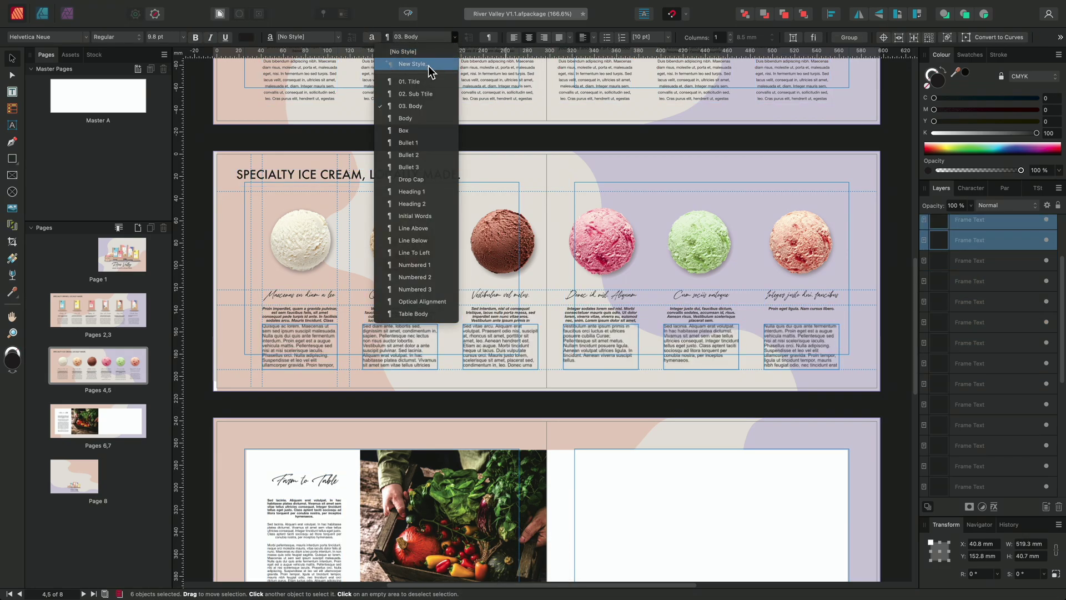
Step: Hide frame guides and deselect to preview the finished ice cream spread
left_click(422, 89)
key("ctrl+w")
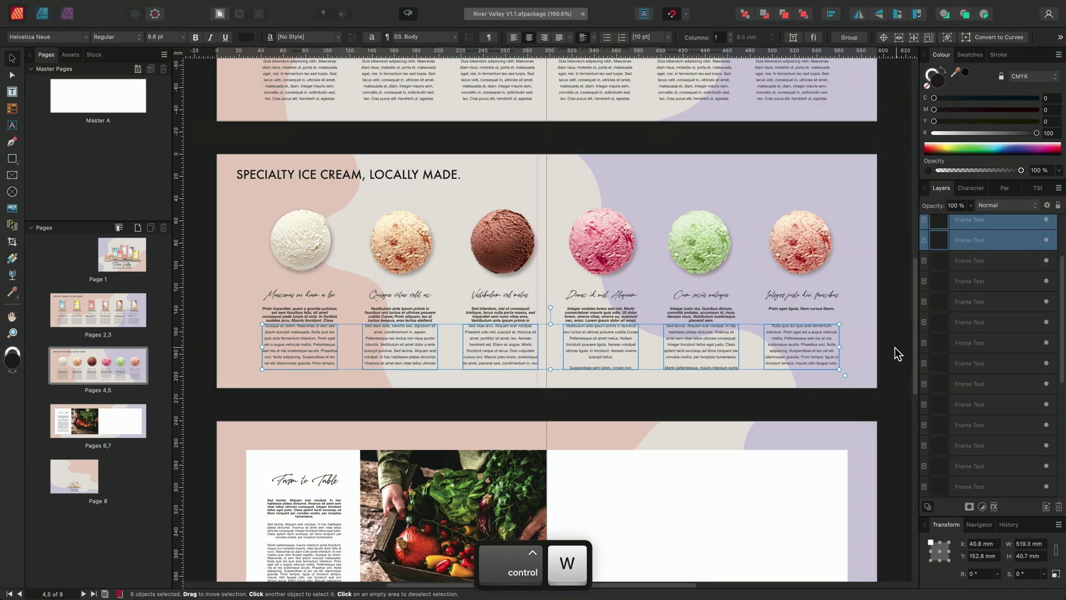
left_click(895, 348)
left_click_drag(914, 358, 916, 312)
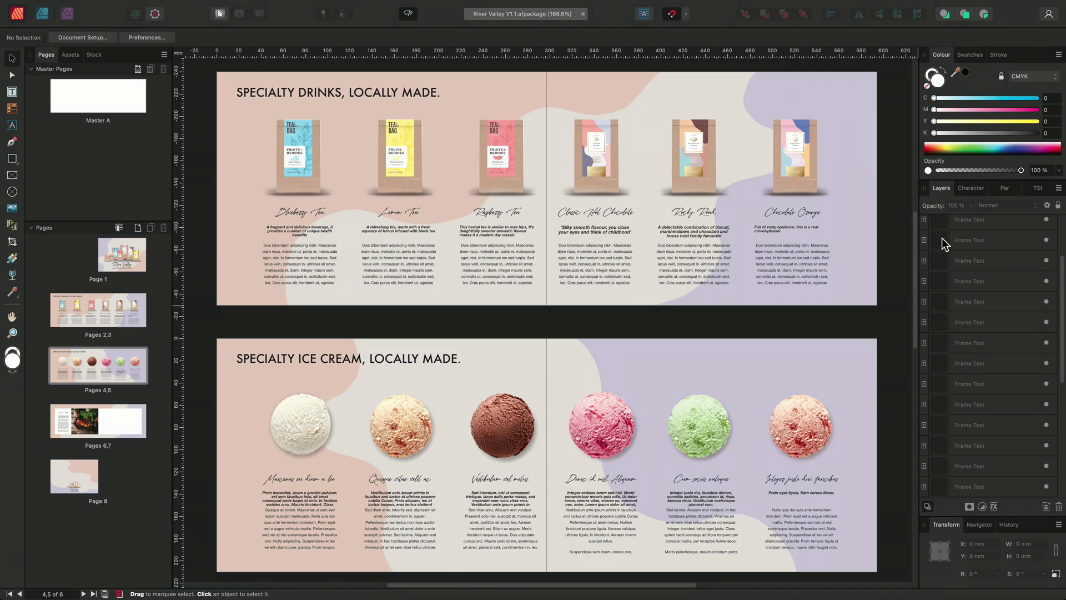
Step: Draw a five-by-three grid of 54 mm picture frames across Farm to Table page 7
left_click_drag(915, 245, 917, 358)
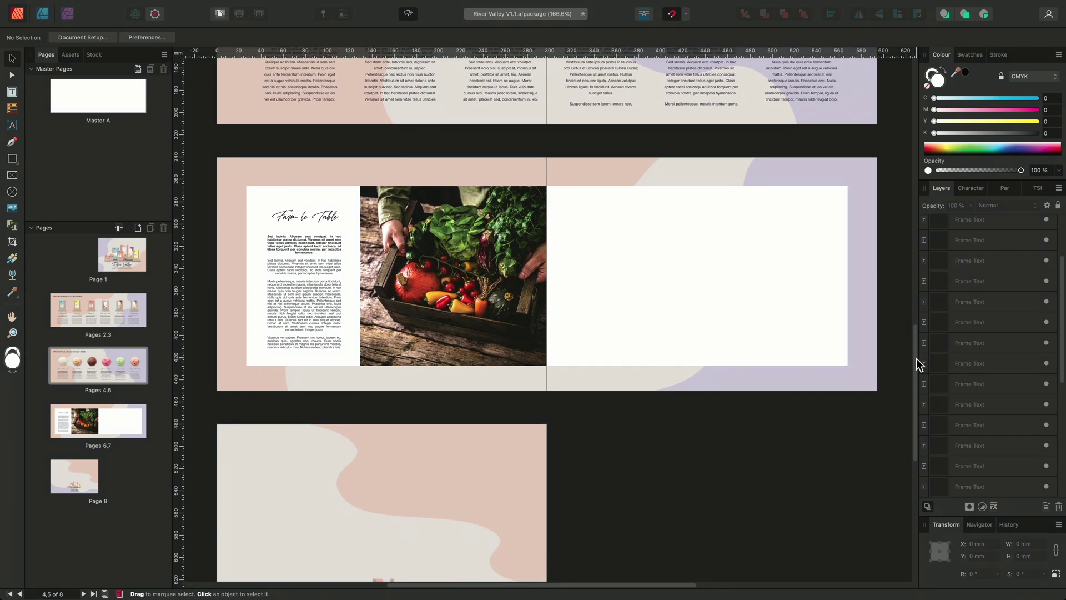
left_click(12, 175)
left_click_drag(549, 189, 598, 234)
key("Right")
key("Right")
key("Right")
left_click_drag(598, 234, 606, 245)
key("Down")
key("Down")
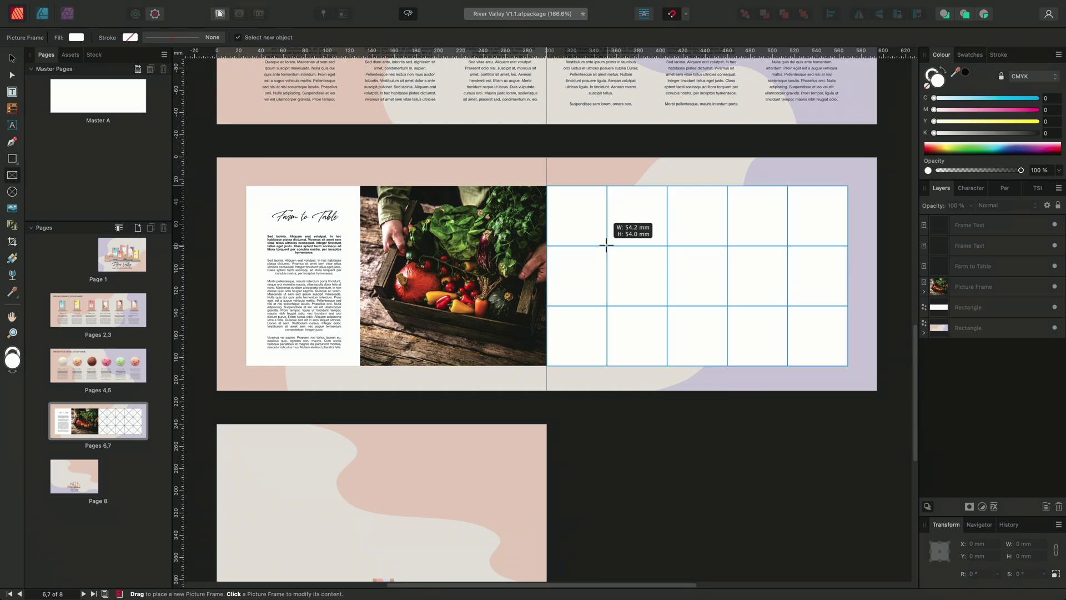
left_click_drag(606, 245, 606, 245)
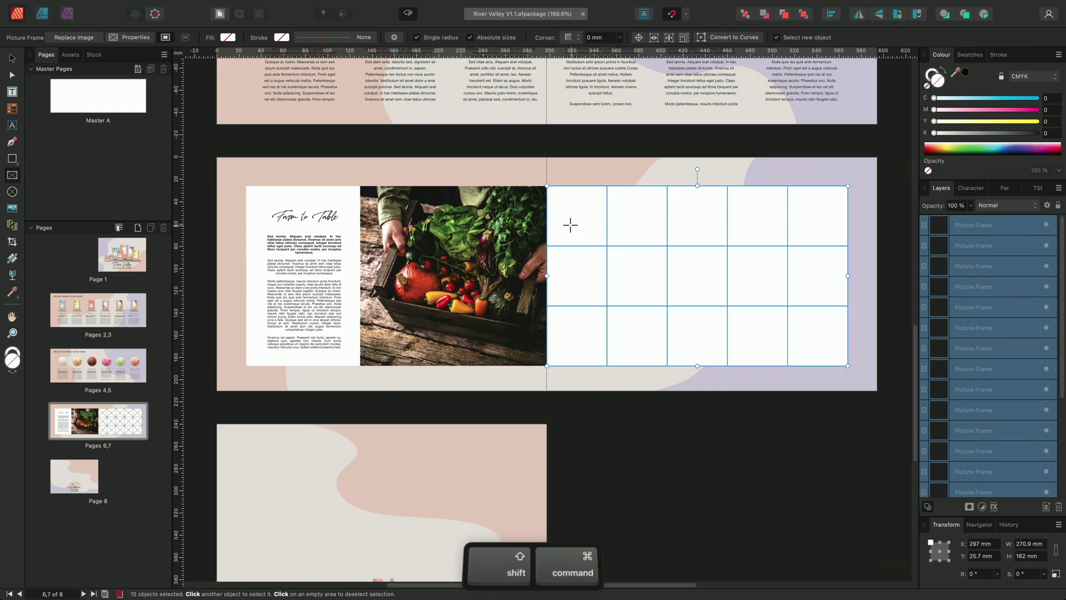
Step: Load the fifteen dessert photos, 01 through 15, for placing
key("super+shift+m")
left_click(353, 310)
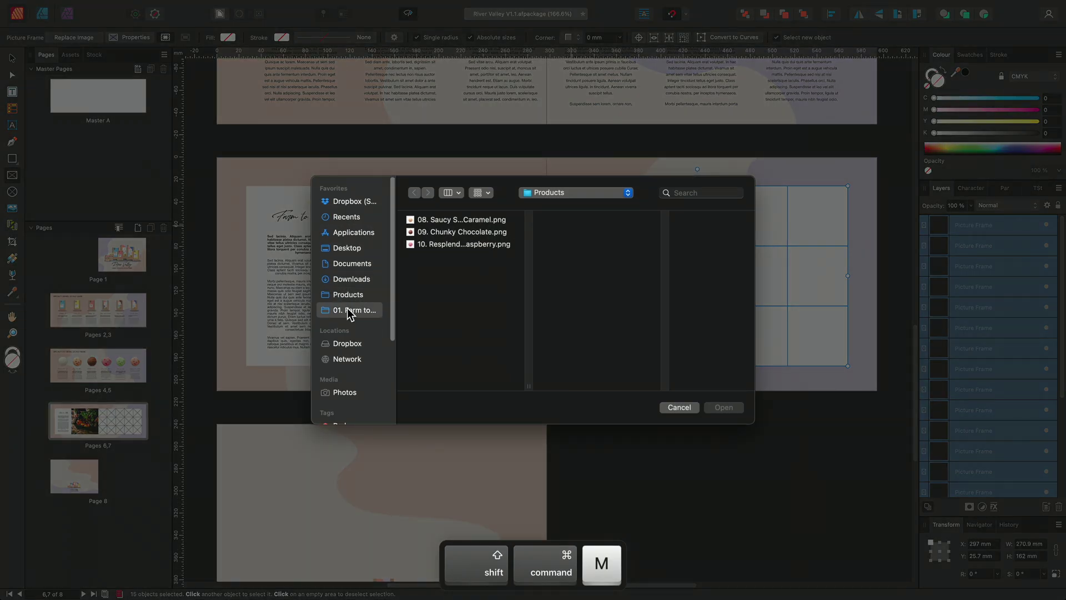
left_click(461, 222)
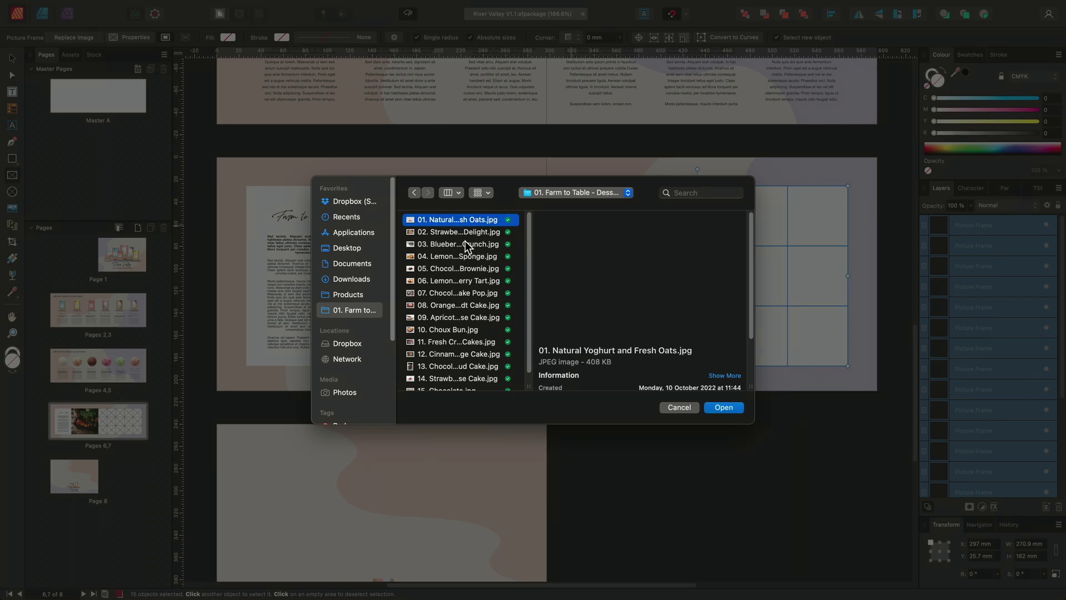
scroll(467, 311, "down", 1)
left_click(474, 376, "shift")
left_click(732, 408)
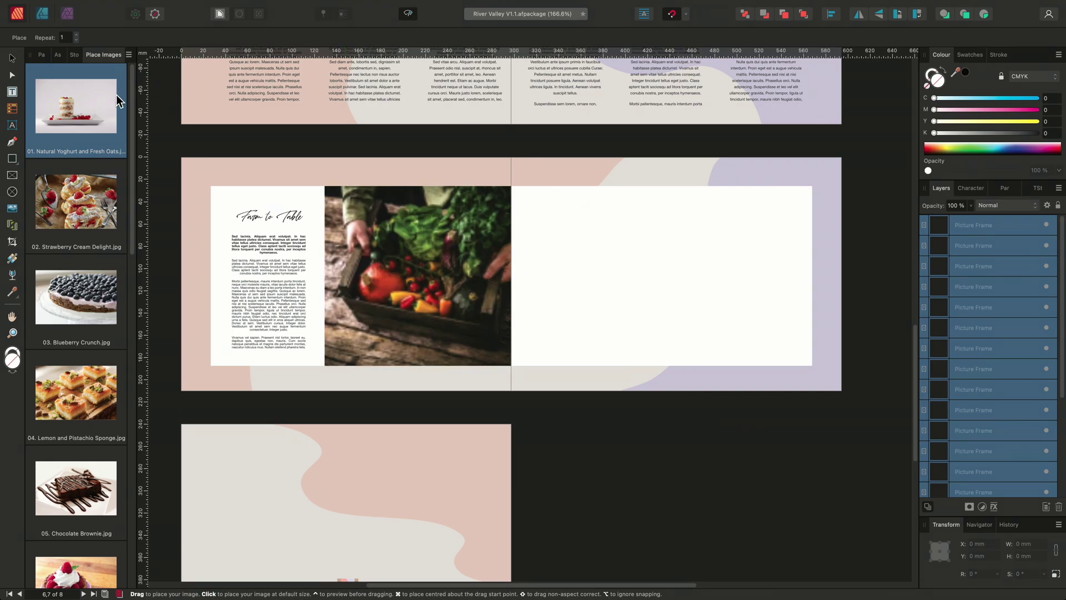
Step: Select all fifteen queued photos and drop them into the grid's frames
left_click_drag(131, 86, 147, 420)
left_click(99, 527, "shift")
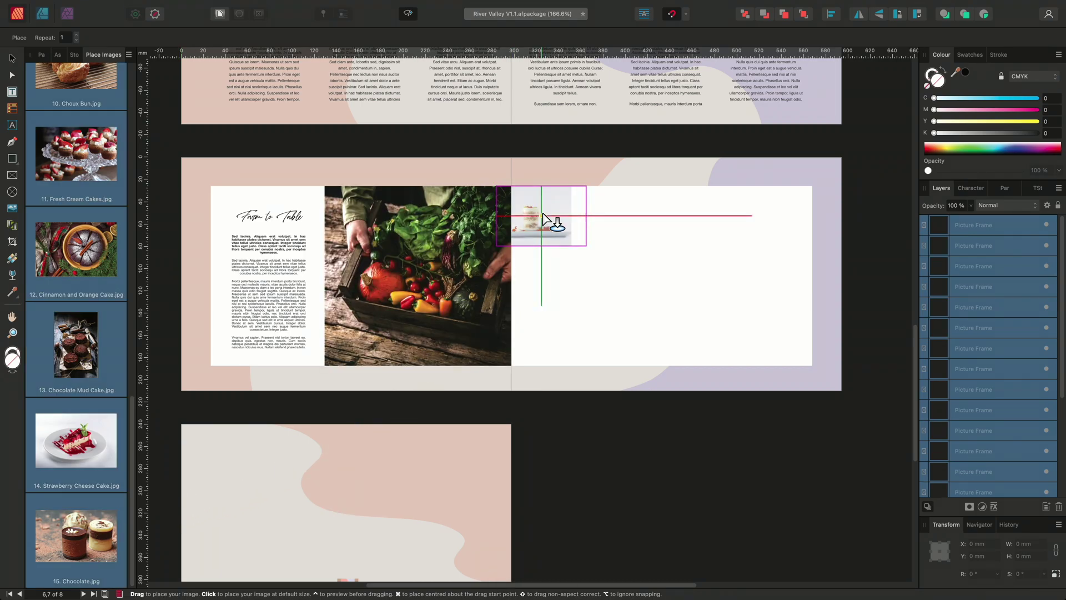
left_click(543, 214)
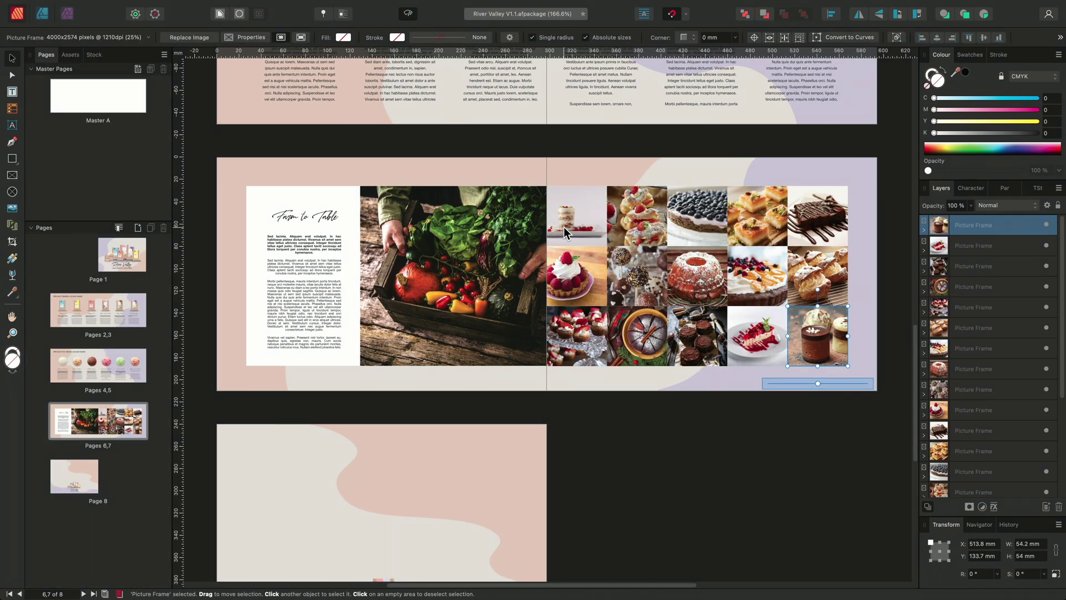